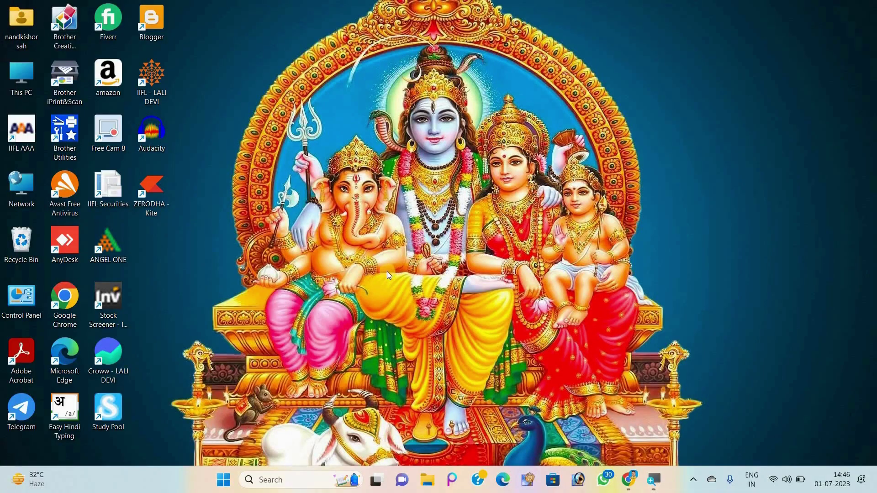
- Launch Chrome maximized and search for 'cut out' to reach cutout.pro
double_click(64, 301)
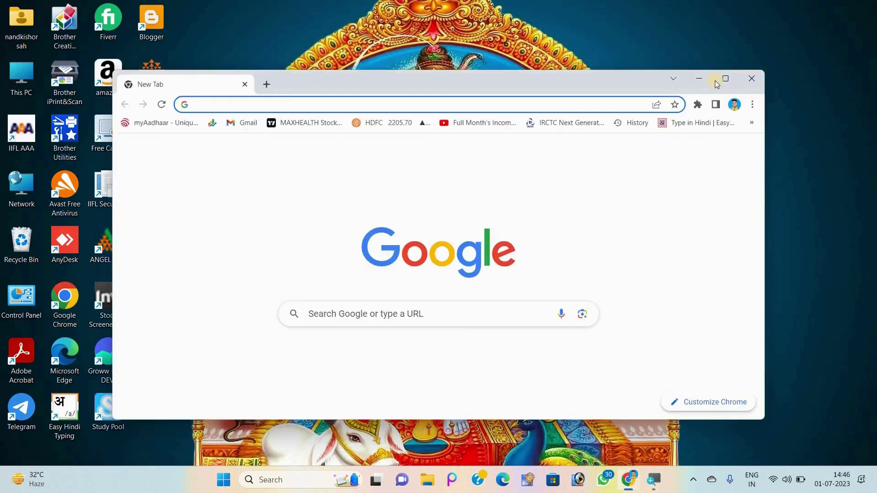
click(719, 79)
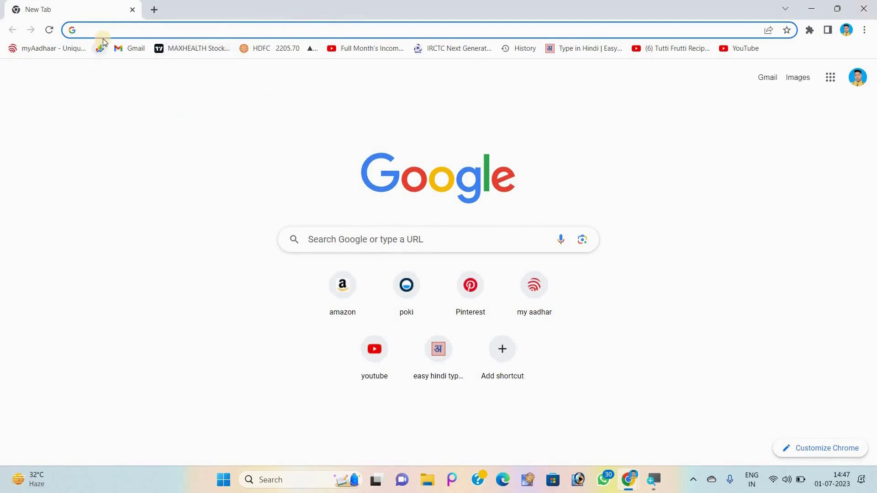
text(cut)
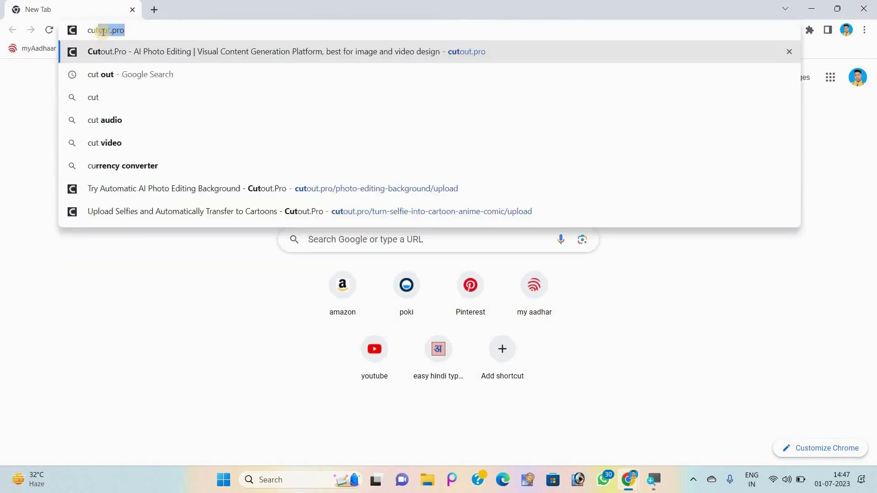
text( out)
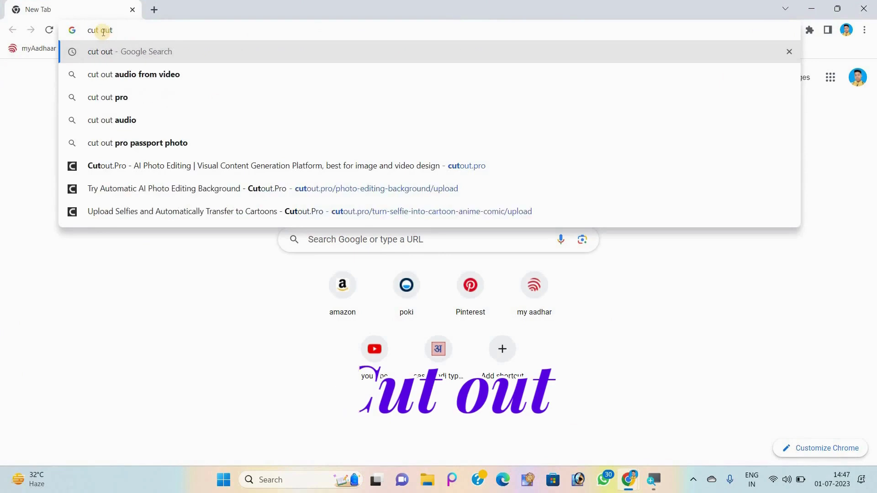
key(Return)
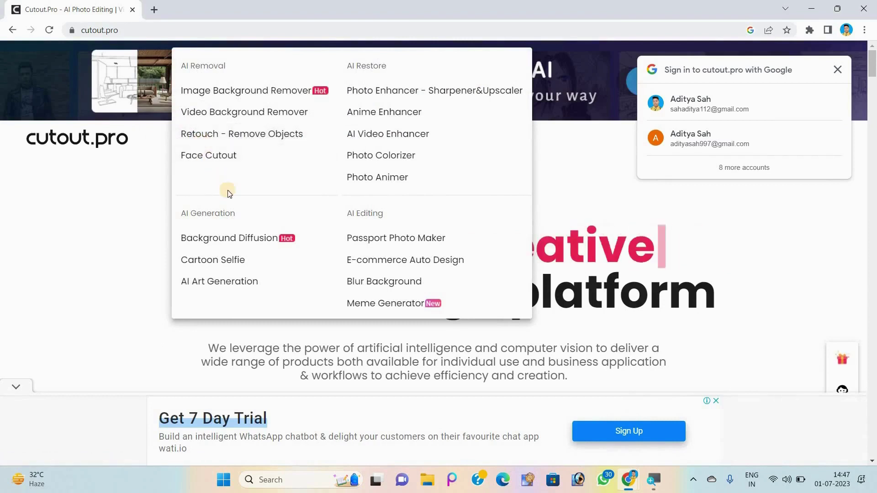
- Open the Passport Photo Maker, dismiss the ad, and upload the boy's WhatsApp photo
click(413, 247)
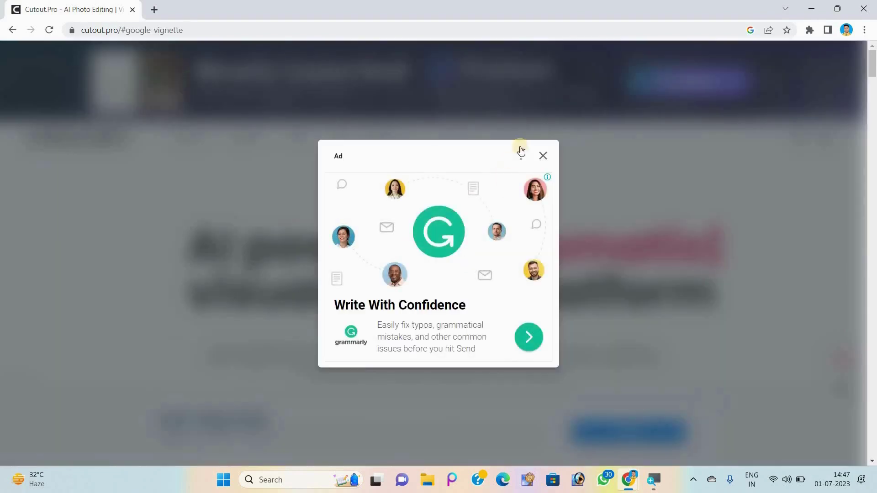
click(544, 155)
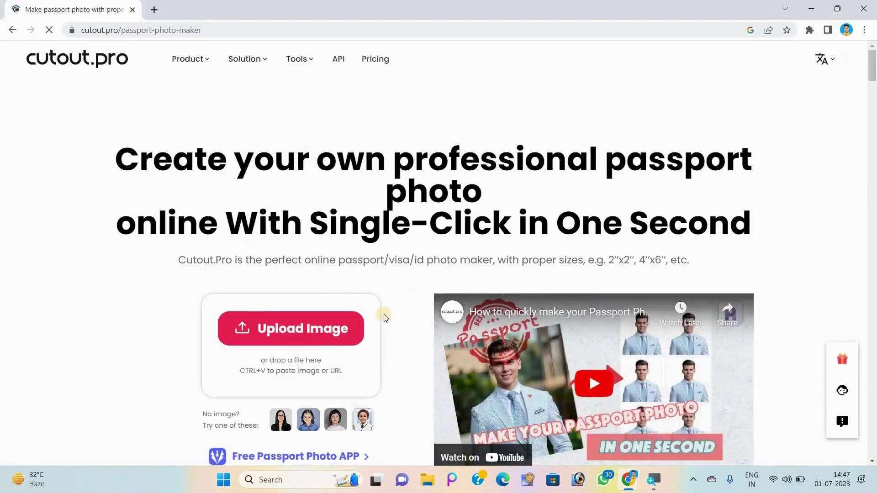
click(346, 336)
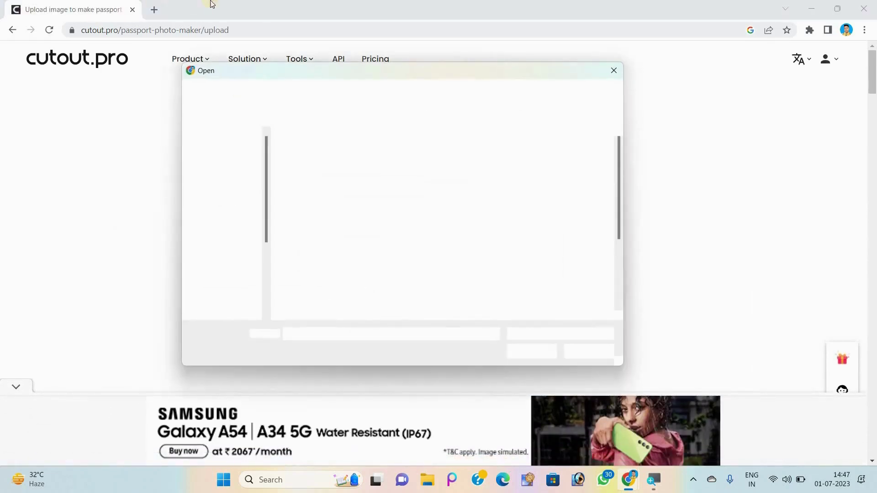
scroll(210, 251, down, 1)
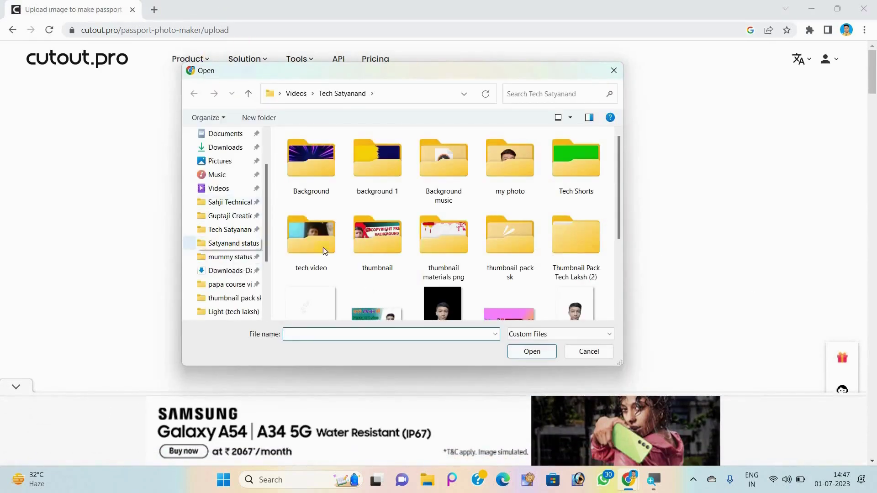
scroll(399, 246, down, 3)
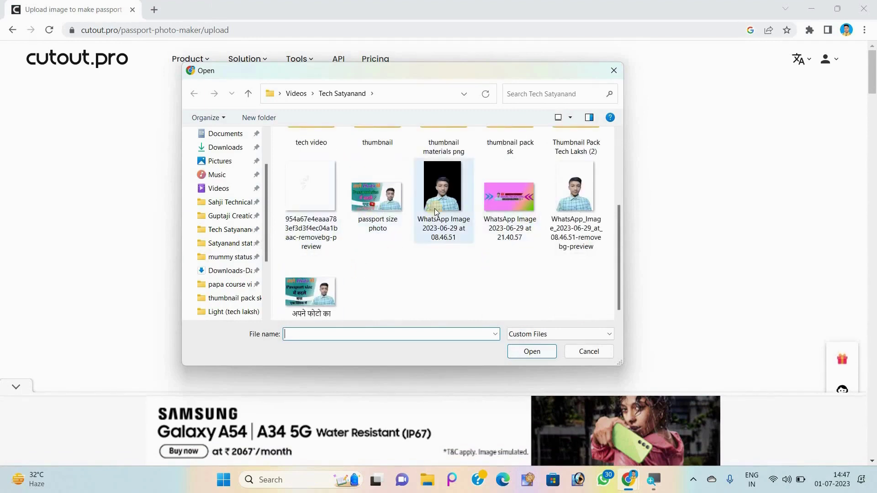
click(419, 211)
click(530, 352)
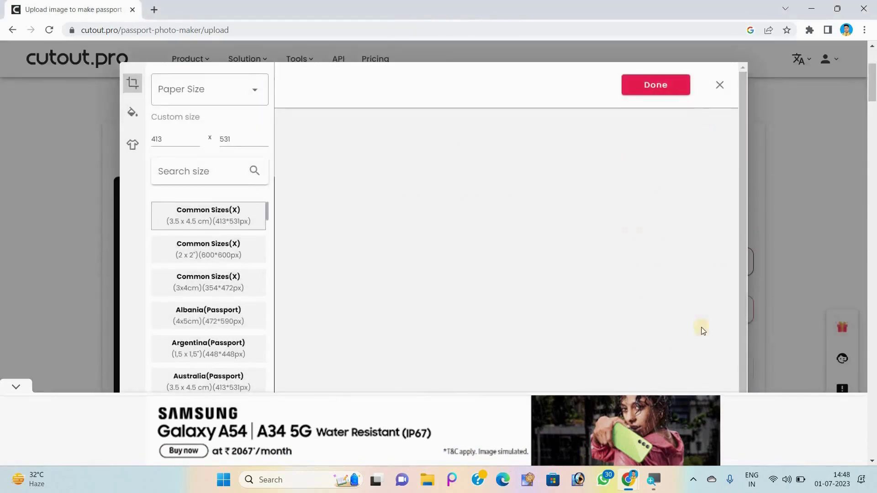
- Try the A4 paper size, then switch back to an individual single photo
click(17, 391)
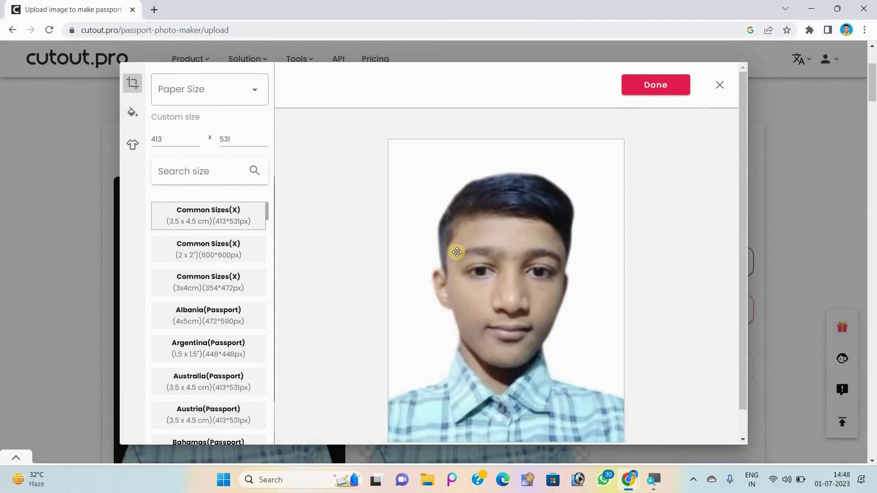
scroll(457, 252, down, 1)
scroll(456, 252, up, 1)
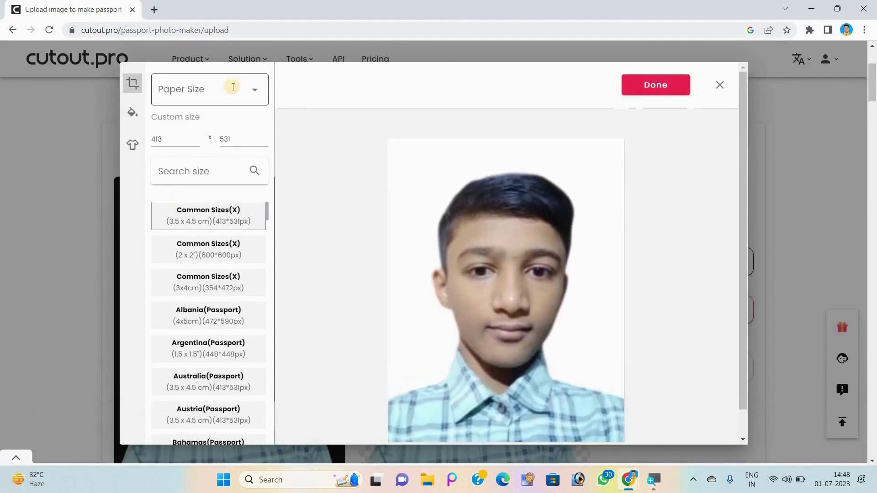
click(252, 93)
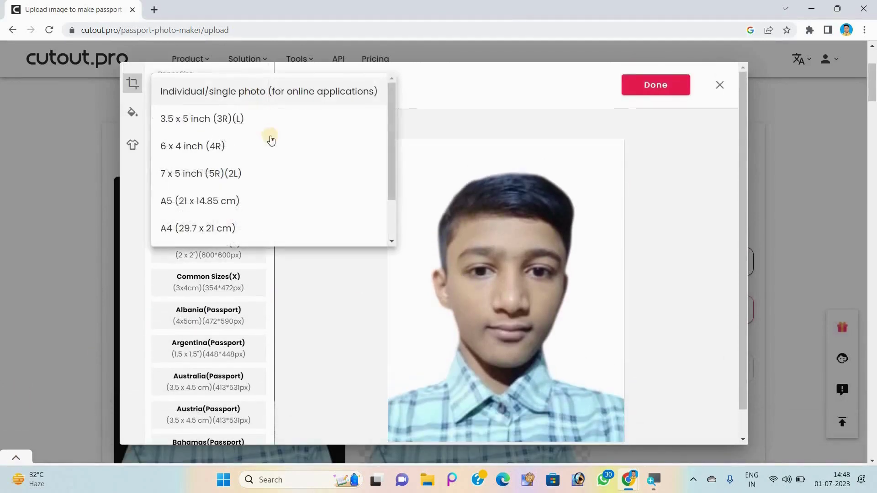
scroll(253, 150, down, 2)
click(203, 174)
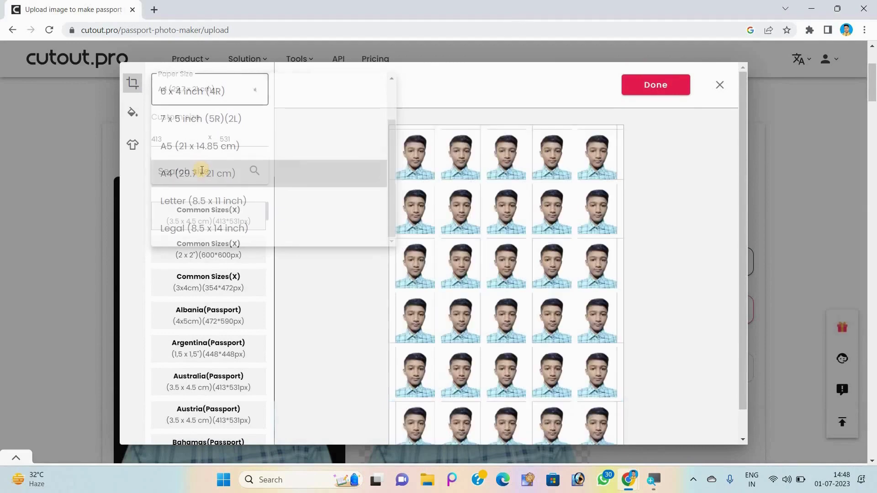
click(238, 106)
scroll(219, 158, up, 2)
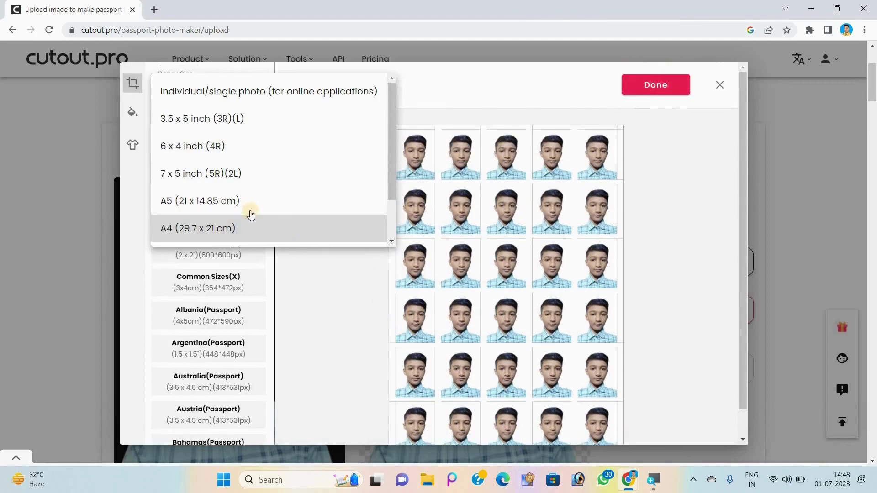
click(278, 82)
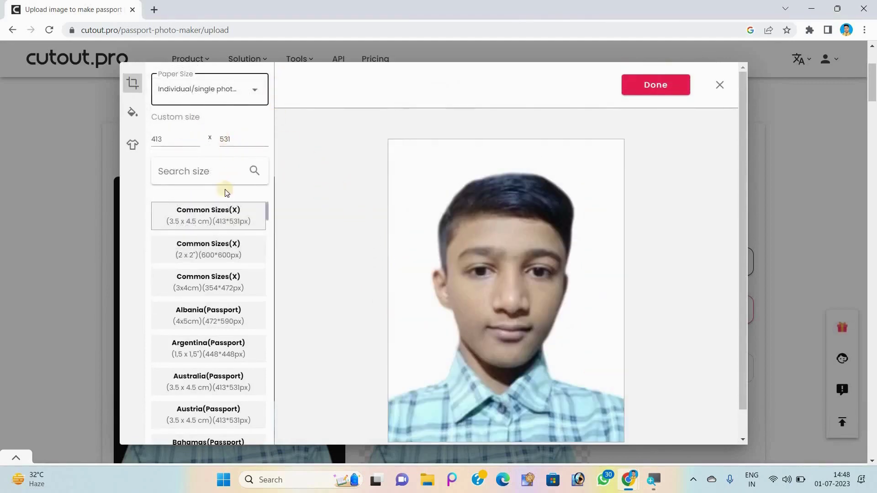
- Preview the 2 x 2 inch, 3x4cm, Albania, Argentina, Belarus, Belgium and Belize sizes
scroll(224, 235, down, 1)
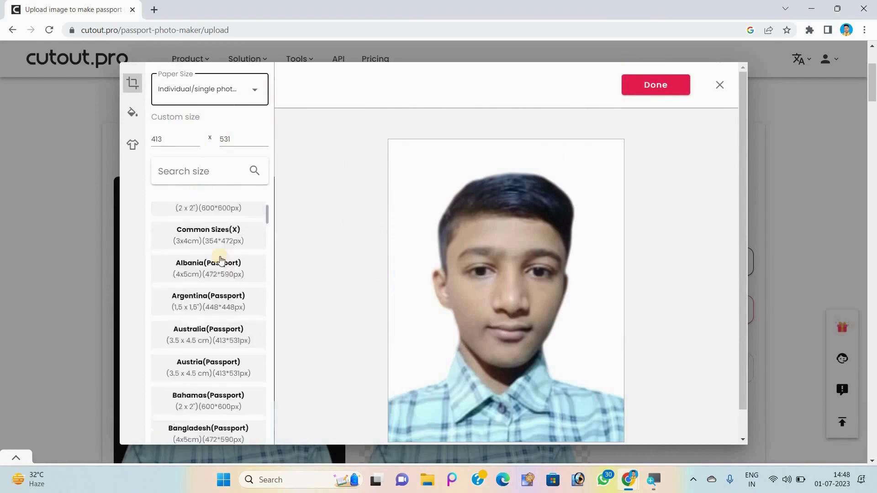
scroll(220, 259, down, 5)
scroll(212, 399, down, 1)
scroll(211, 399, up, 10)
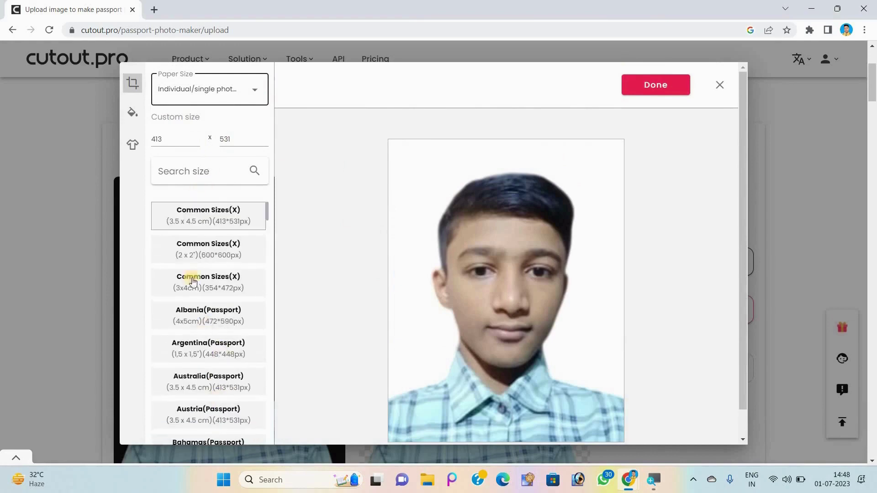
click(188, 251)
click(206, 290)
click(204, 315)
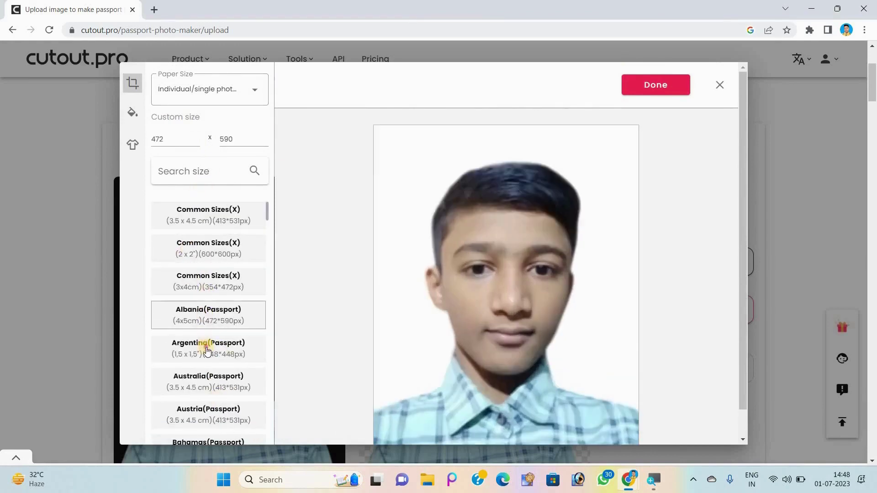
click(207, 350)
scroll(206, 372, down, 3)
click(206, 368)
click(210, 398)
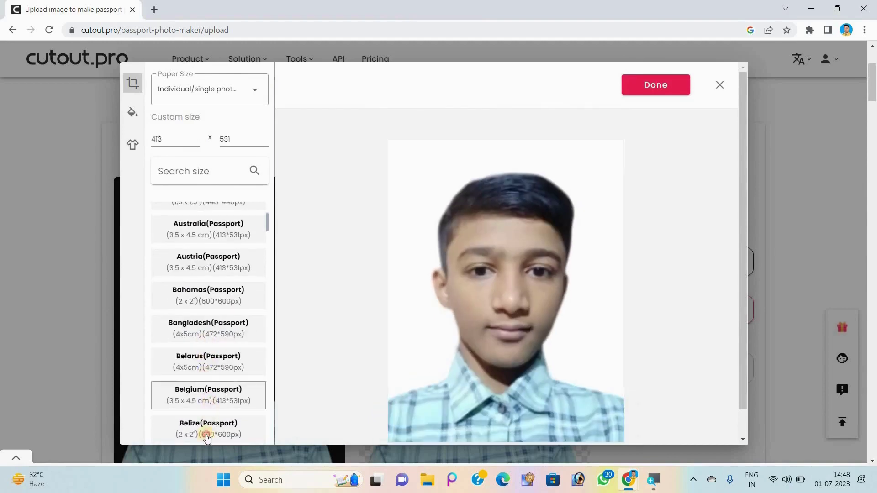
click(207, 437)
- Try the Canada sizes, then settle on Common Sizes 3.5 x 4.5 cm
scroll(210, 379, down, 5)
click(208, 387)
click(215, 359)
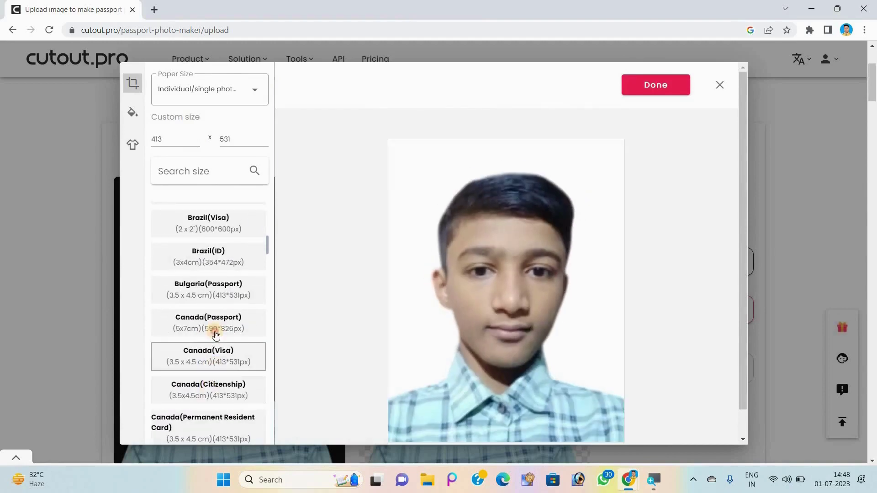
click(216, 334)
scroll(219, 315, up, 10)
click(216, 224)
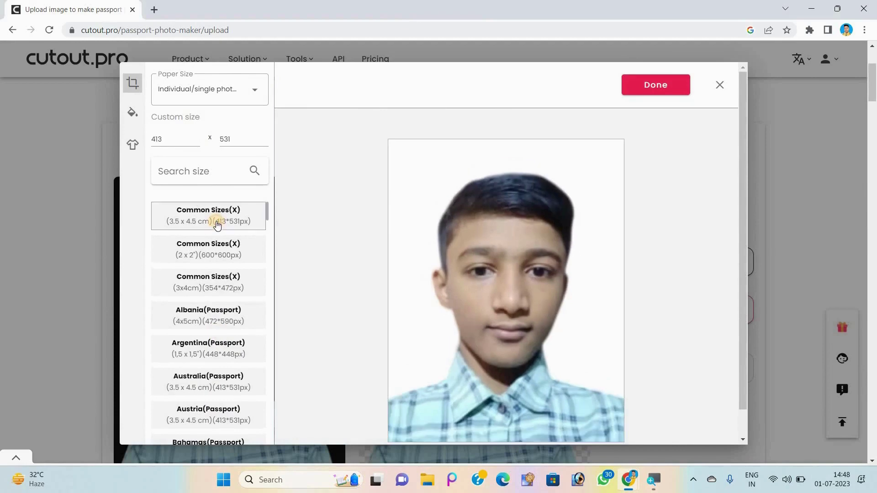
- Try red, black, orange and yellow backgrounds, then settle on a bright purple
click(131, 114)
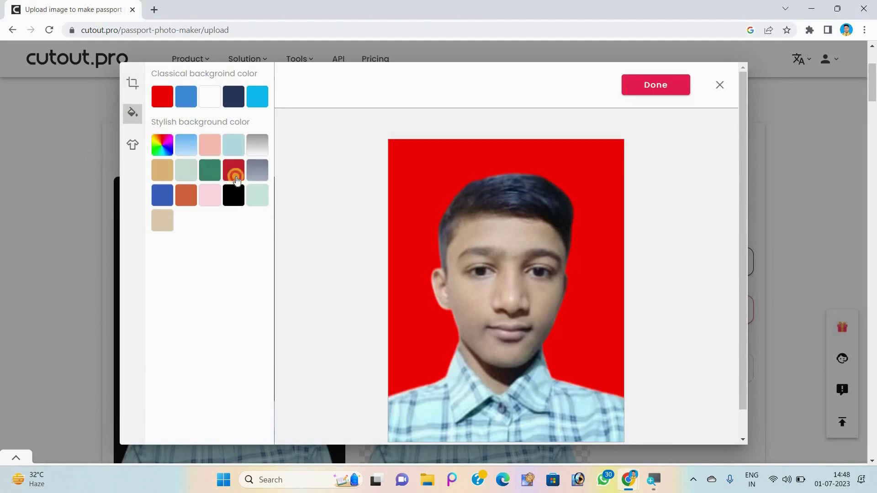
click(234, 195)
click(164, 144)
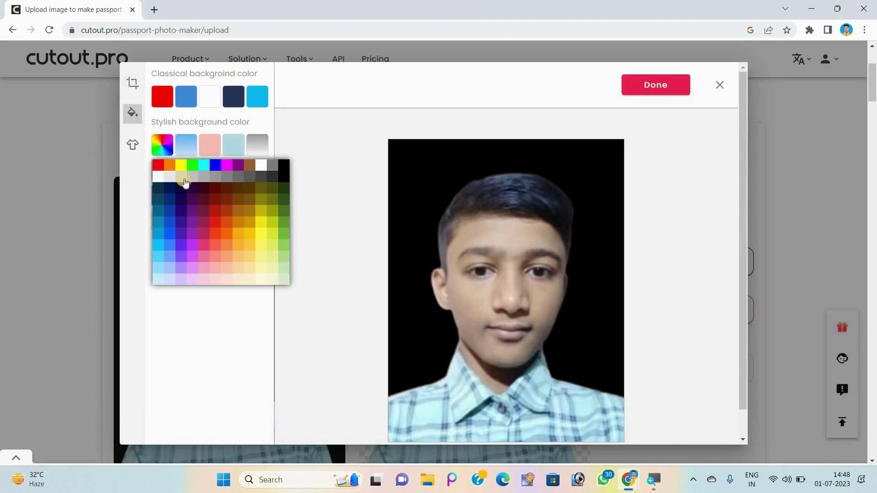
click(216, 229)
click(240, 230)
click(260, 235)
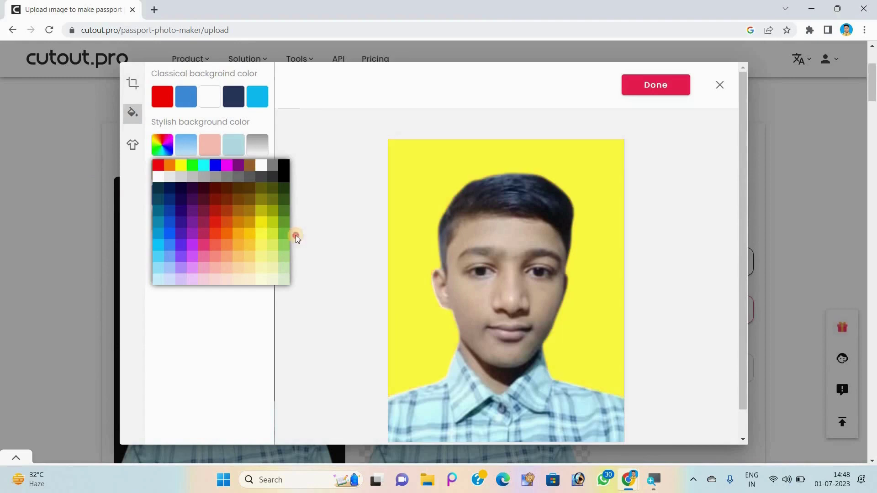
click(162, 145)
click(180, 243)
click(183, 265)
click(183, 251)
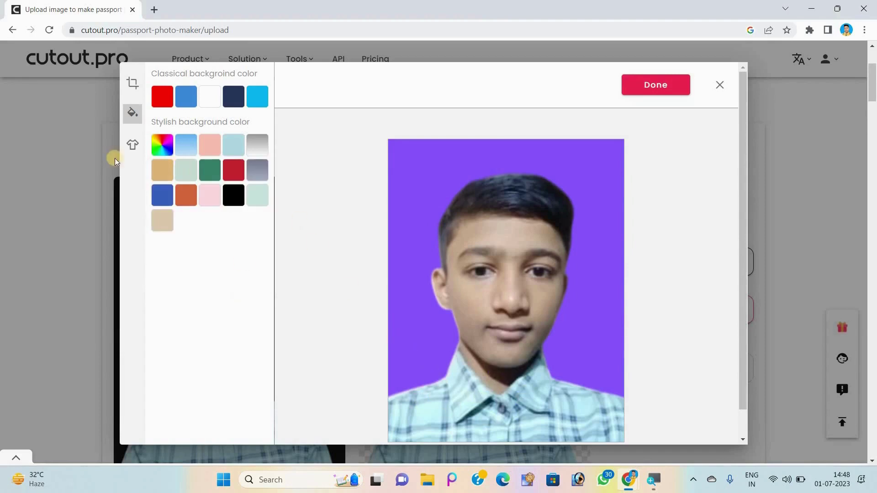
- Browse the outfit categories and try the light-blue shirt on the boy
click(136, 151)
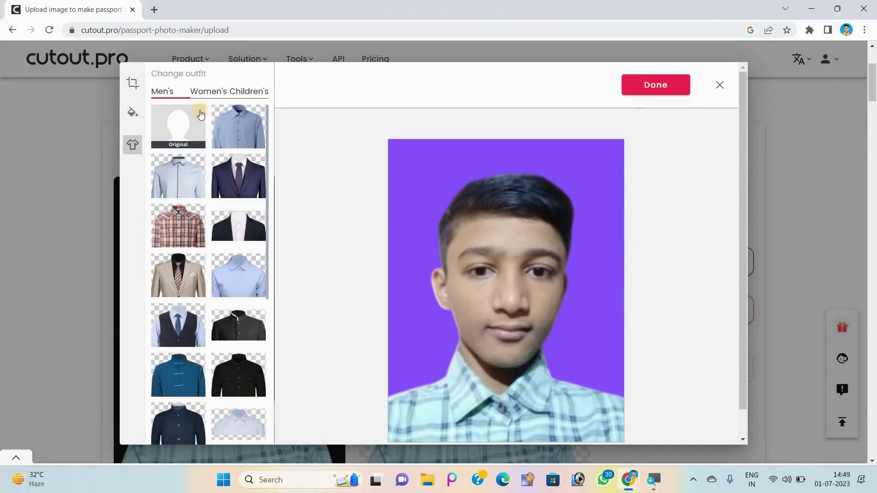
click(211, 92)
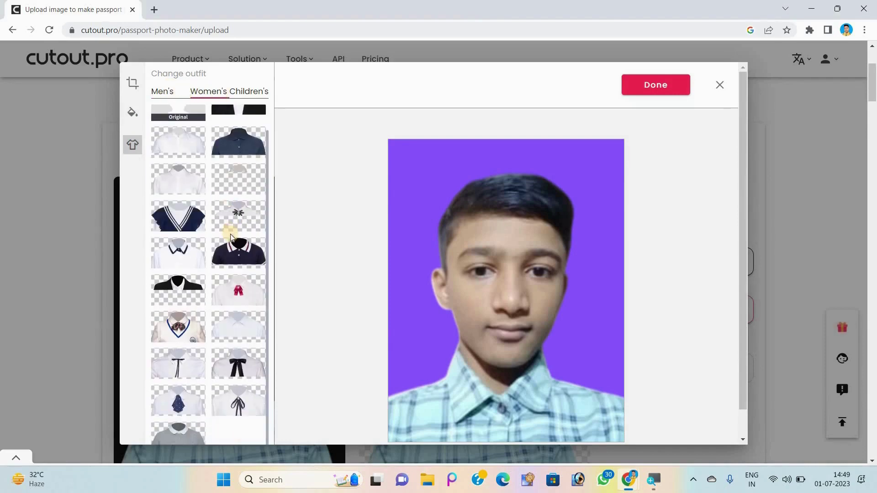
click(171, 97)
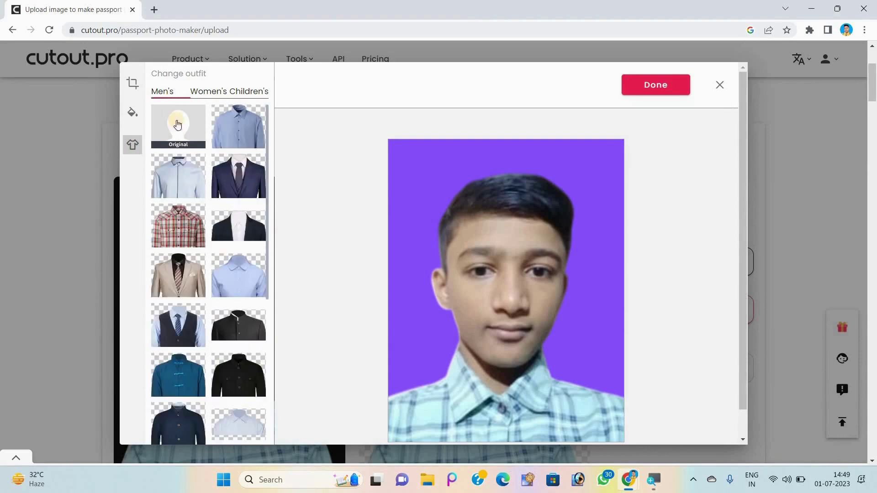
click(226, 283)
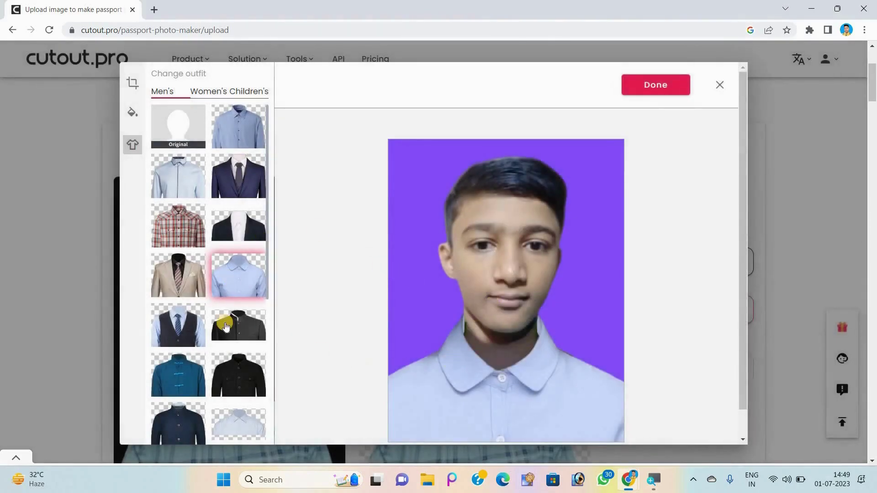
- Try the navy suit, then dress the boy in the beige suit and apply it
scroll(225, 326, down, 5)
scroll(225, 326, up, 2)
scroll(221, 319, down, 2)
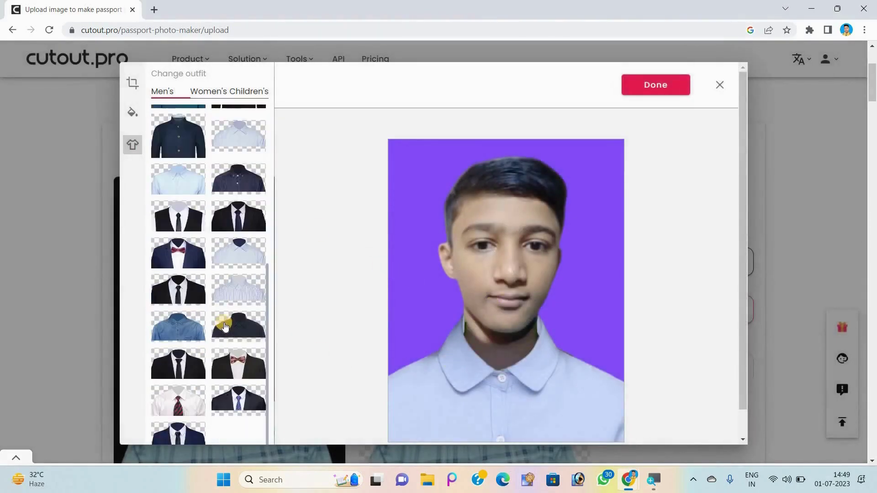
scroll(218, 346, down, 1)
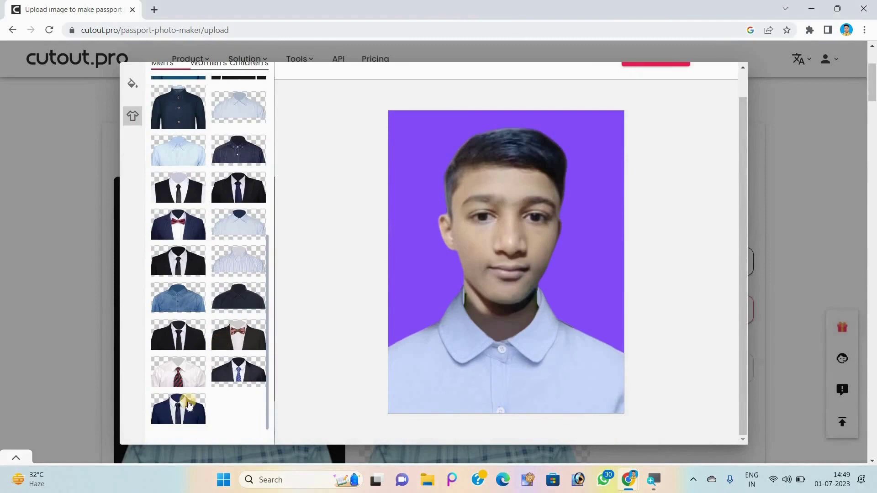
click(188, 404)
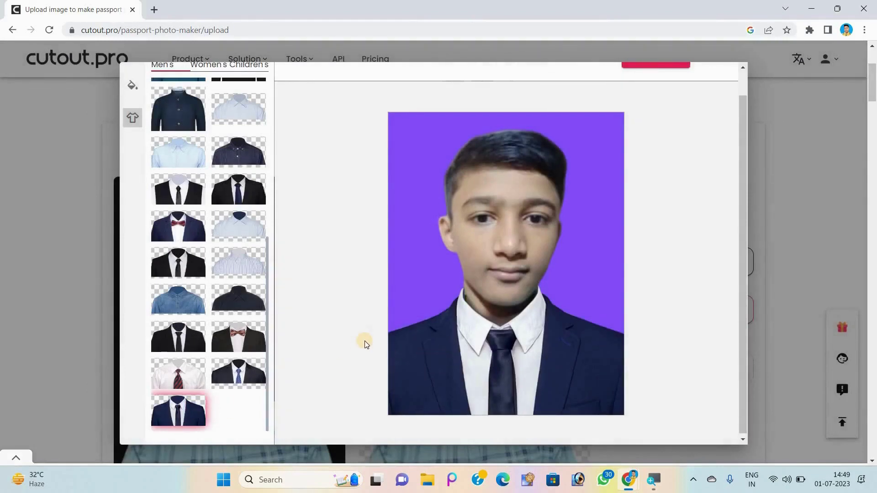
scroll(361, 342, up, 2)
scroll(184, 395, up, 10)
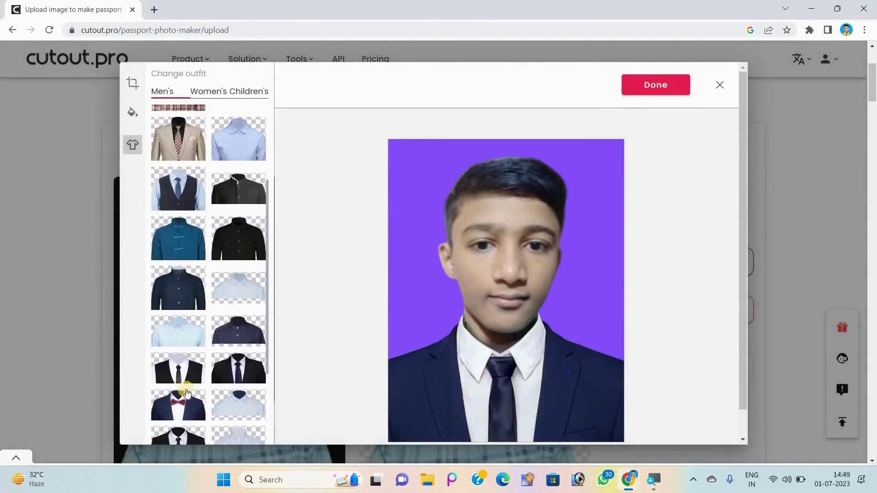
click(173, 285)
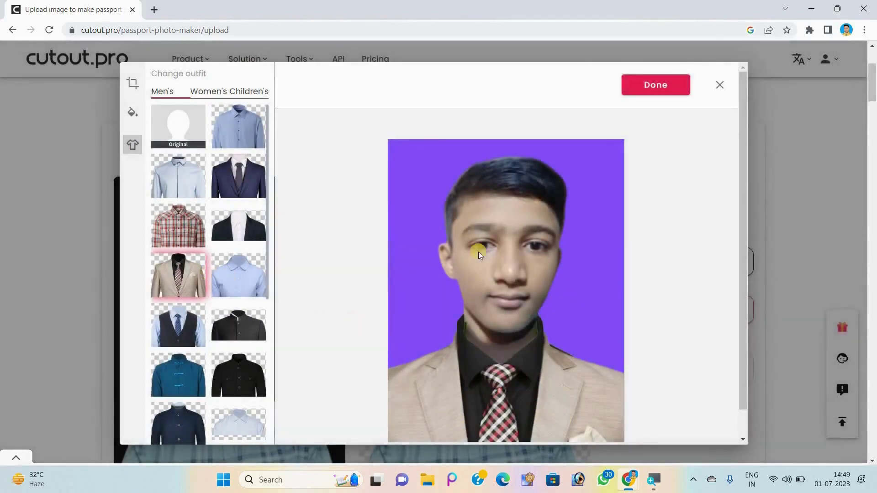
click(662, 81)
- Download the HD photo as a PNG into a subfolder of Videos
scroll(577, 187, down, 2)
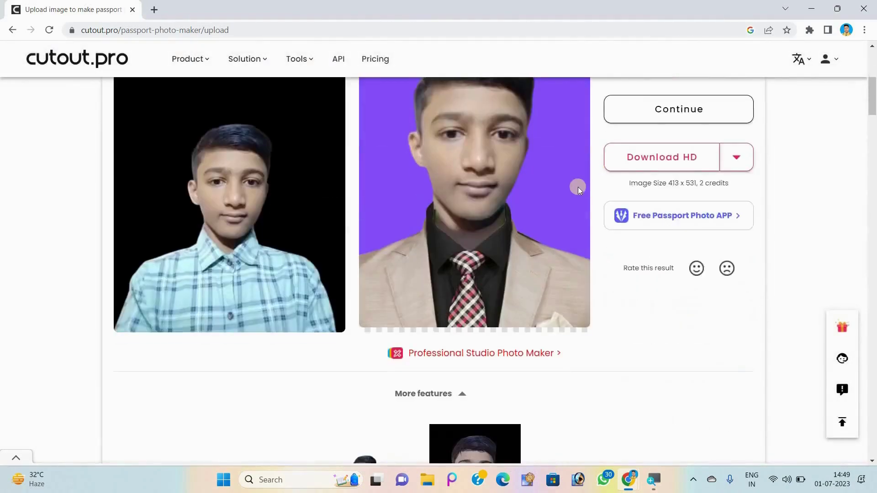
scroll(254, 377, up, 2)
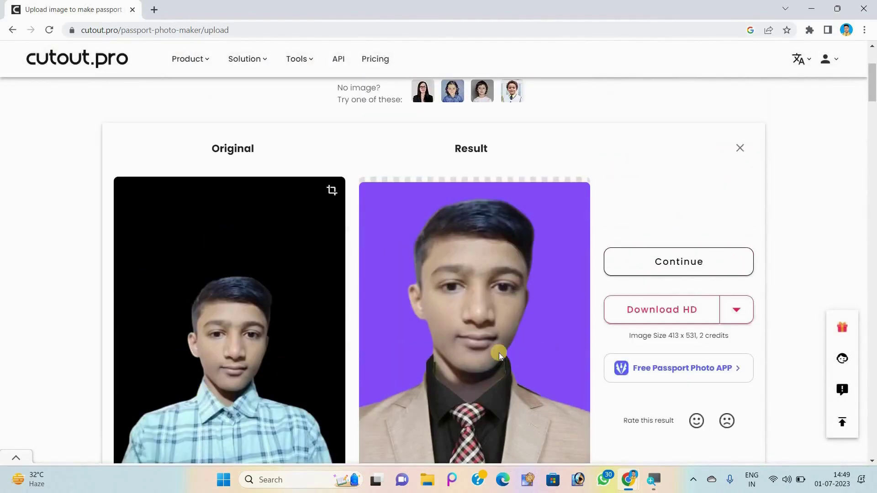
scroll(500, 352, down, 2)
scroll(495, 333, up, 2)
scroll(470, 329, down, 3)
scroll(494, 286, up, 3)
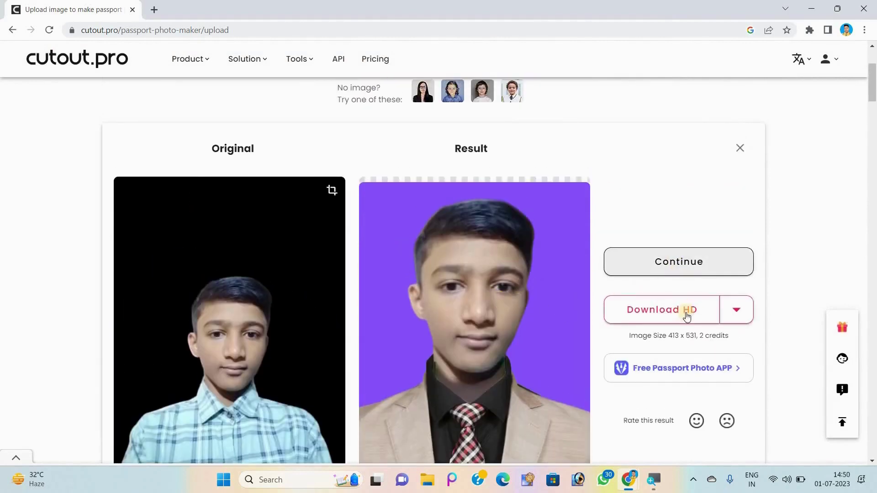
click(686, 315)
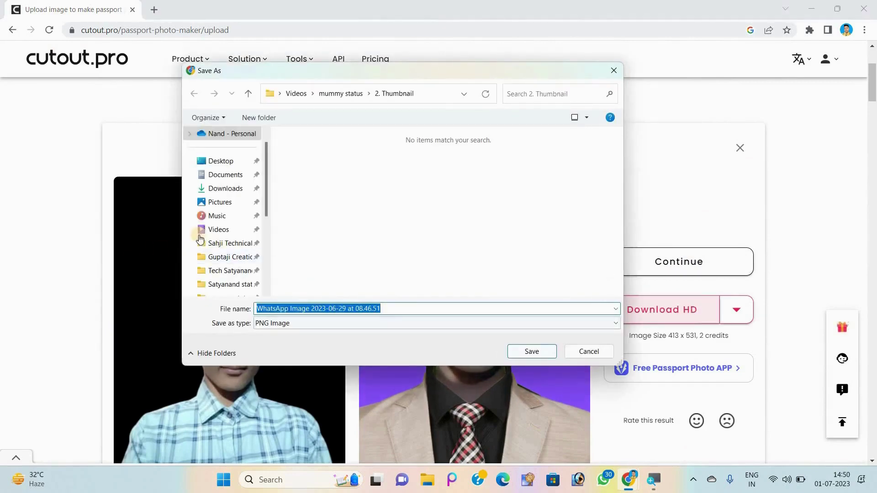
click(214, 229)
click(212, 246)
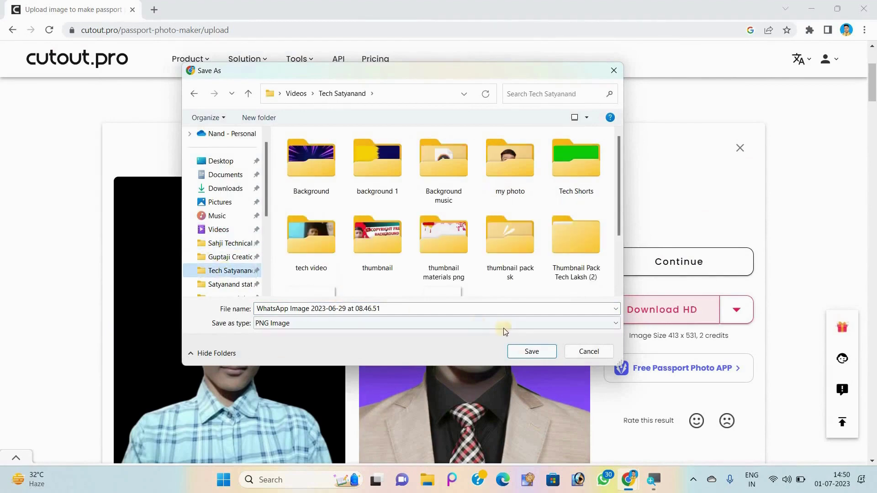
click(533, 353)
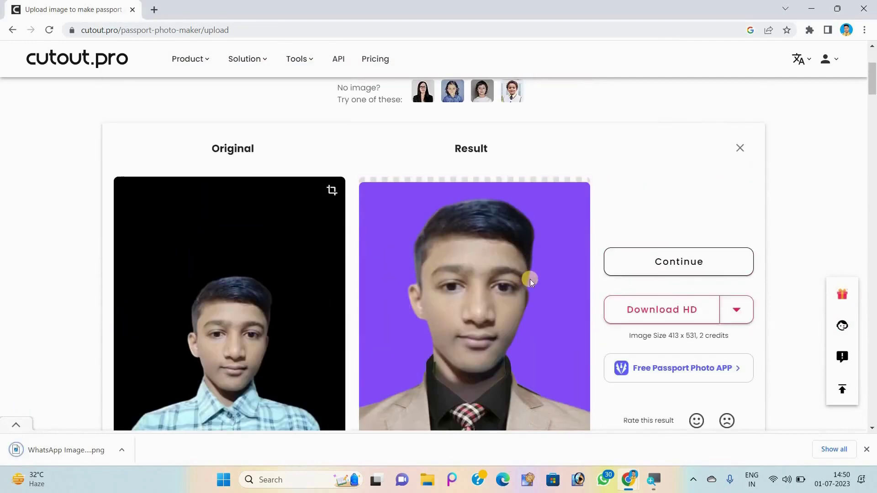
- Back in the editor, switch to the light-blue shirt and a green background
click(649, 273)
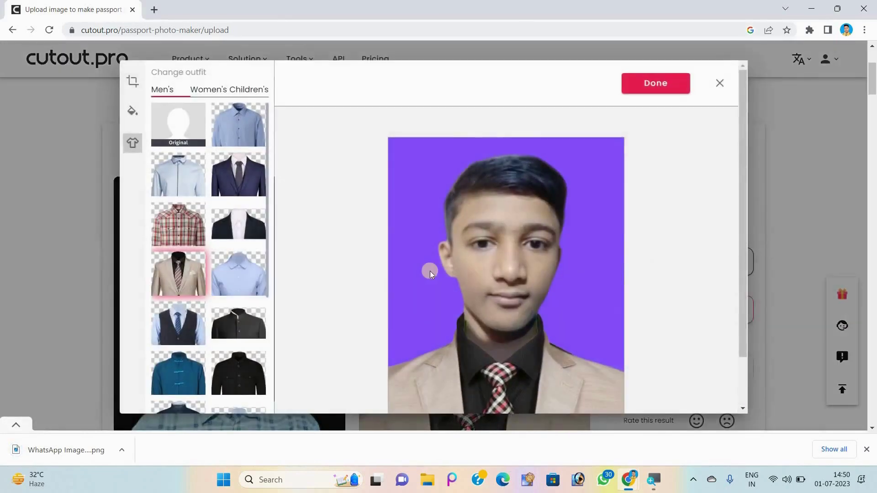
click(223, 278)
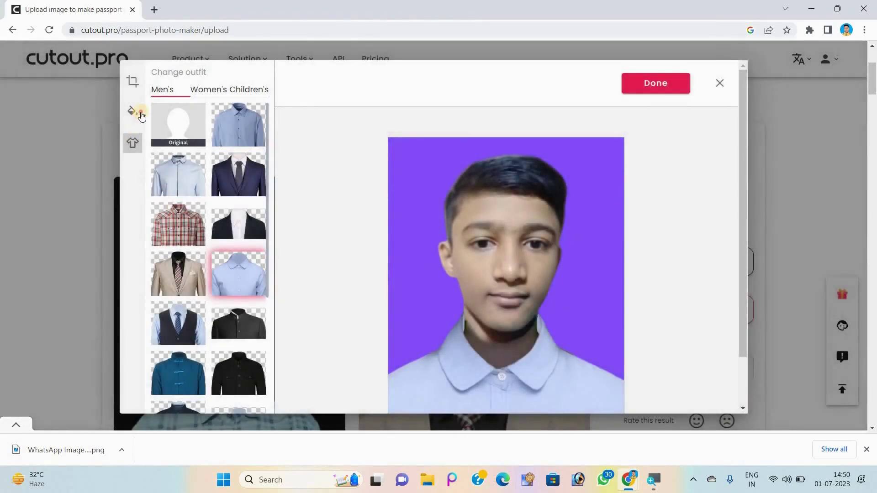
click(141, 114)
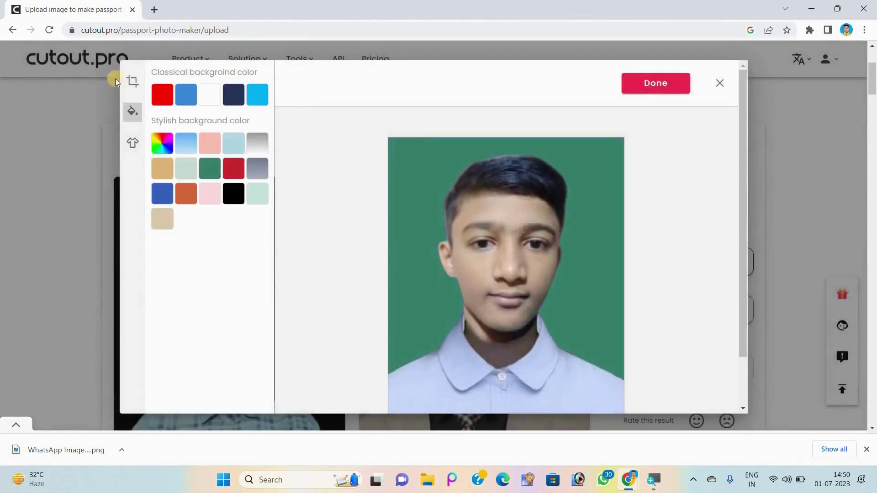
click(135, 81)
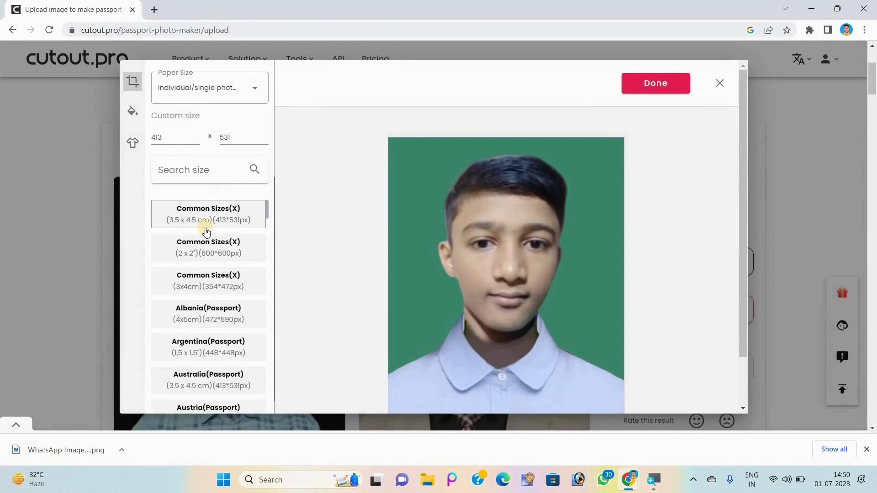
scroll(207, 231, down, 5)
- Set the paper size to A4 (29.7 x 21 cm)
scroll(219, 221, up, 5)
click(204, 87)
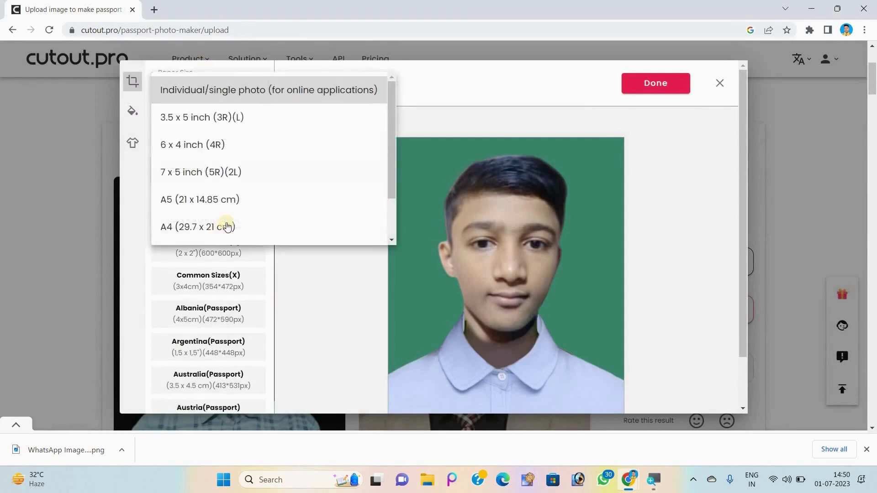
click(232, 227)
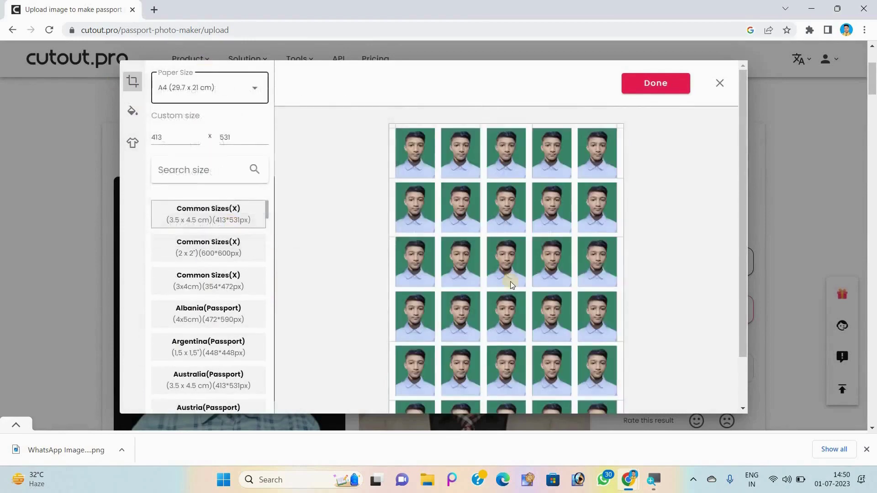
- Dress the boy in the navy suit with tie on every tiled photo
click(133, 142)
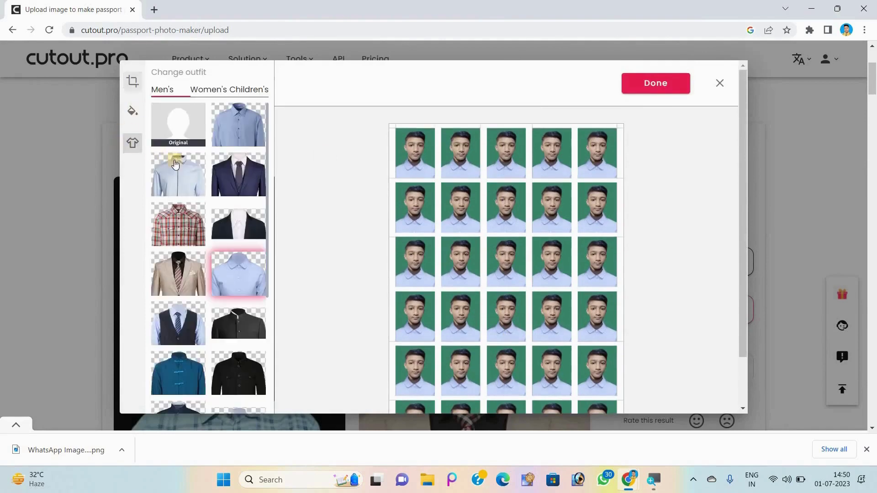
scroll(187, 270, down, 2)
scroll(187, 271, down, 4)
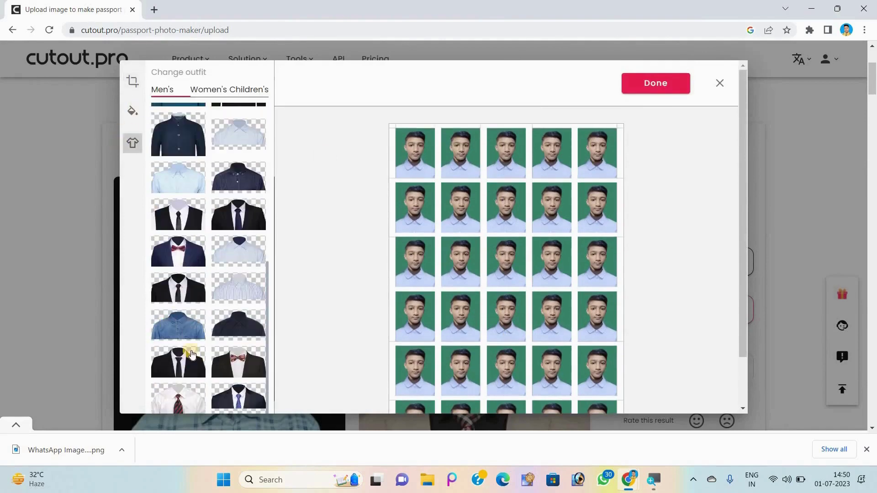
scroll(192, 375, down, 3)
click(192, 385)
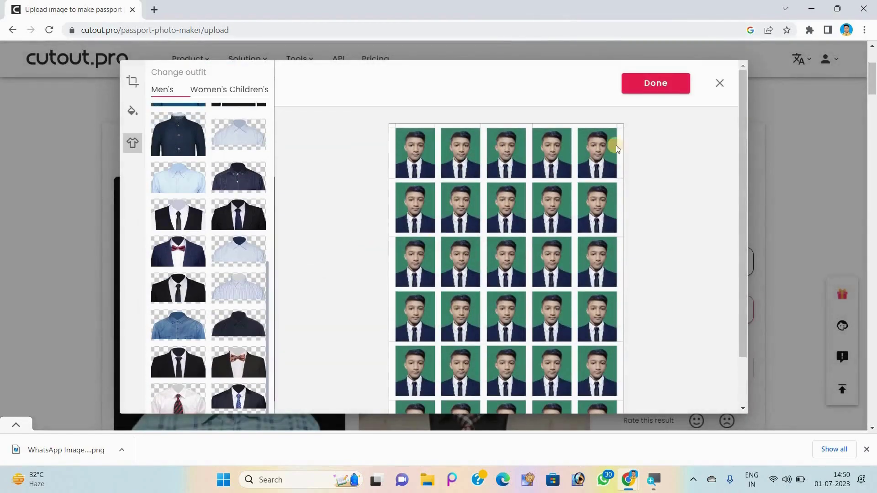
- Apply the changes and save the A4 sheet in HD as a PNG
click(669, 87)
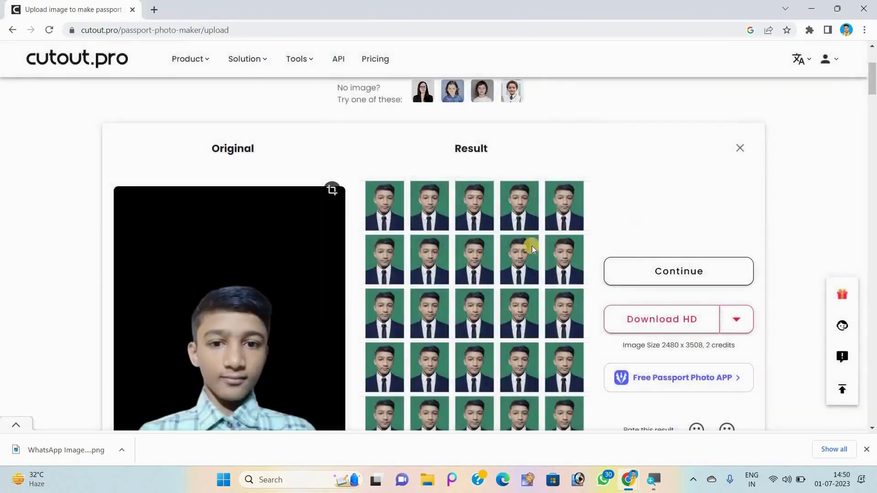
scroll(452, 260, down, 3)
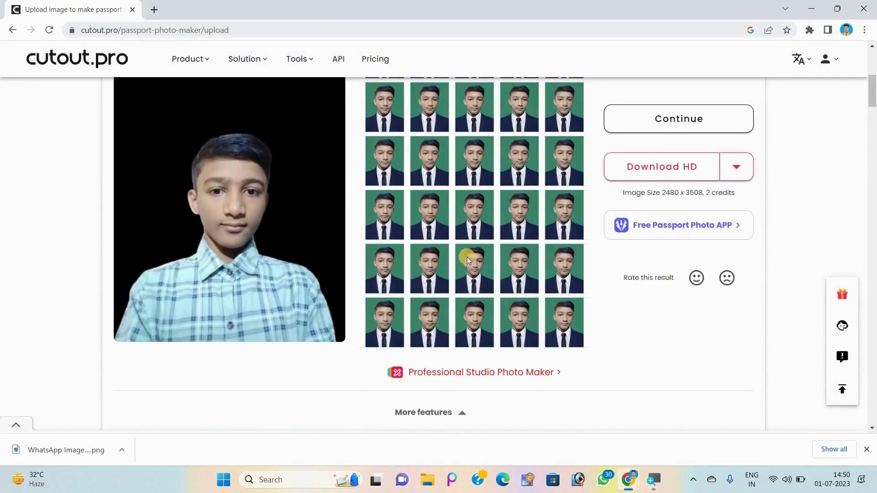
scroll(466, 257, up, 3)
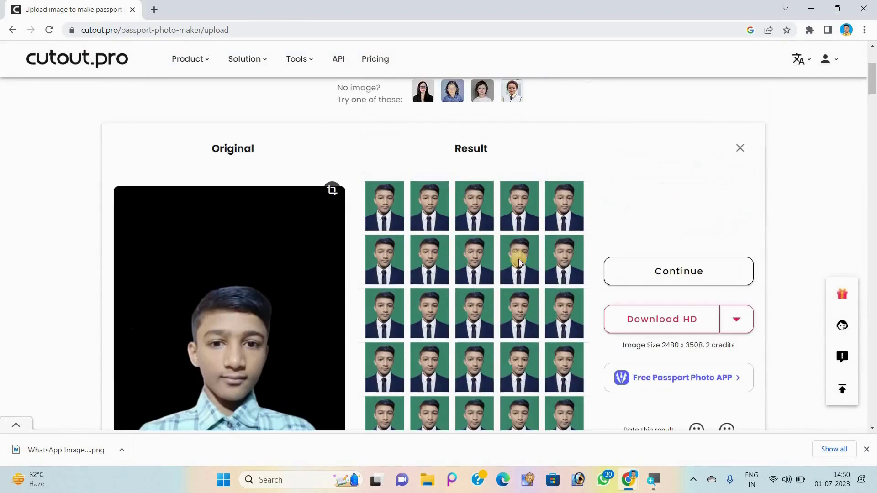
click(662, 315)
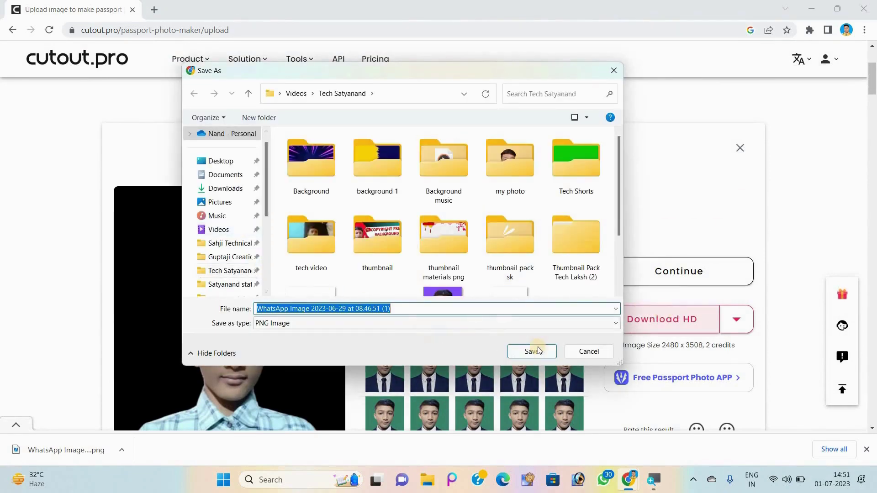
click(531, 351)
- Open the downloaded A4 sheet from the download bar
scroll(383, 234, down, 3)
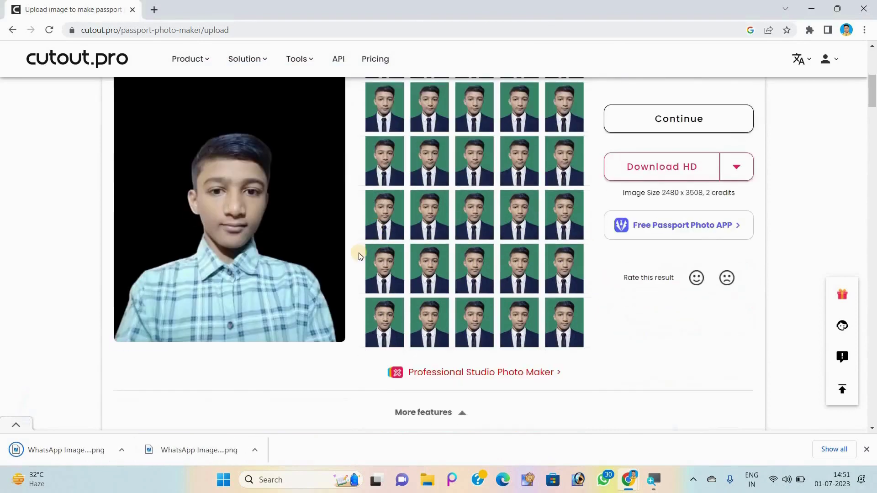
scroll(255, 317, up, 3)
scroll(206, 311, down, 3)
click(73, 454)
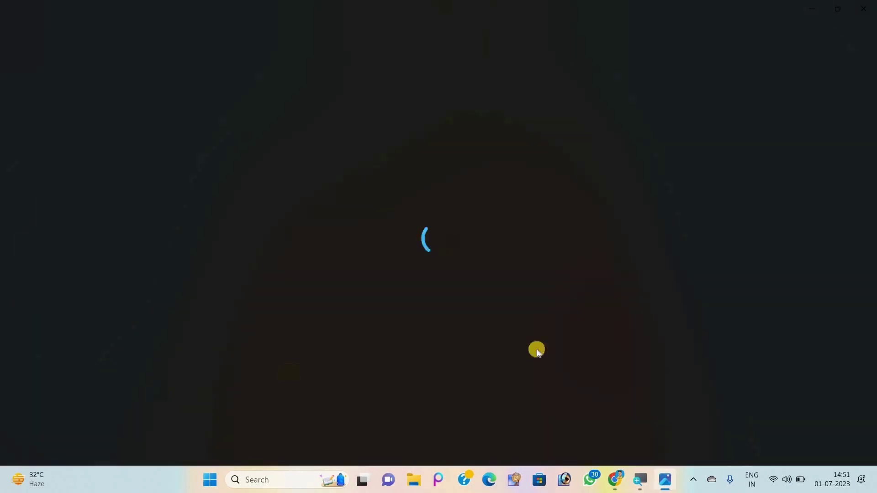
- View the A4 sheet and the purple beige-suit photo in Photos, closing each
scroll(397, 224, up, 2)
scroll(397, 224, down, 2)
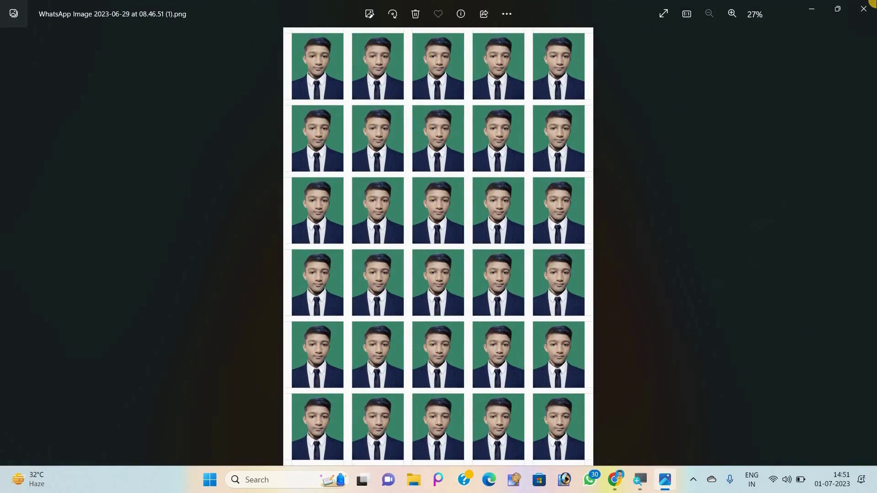
click(869, 4)
click(201, 445)
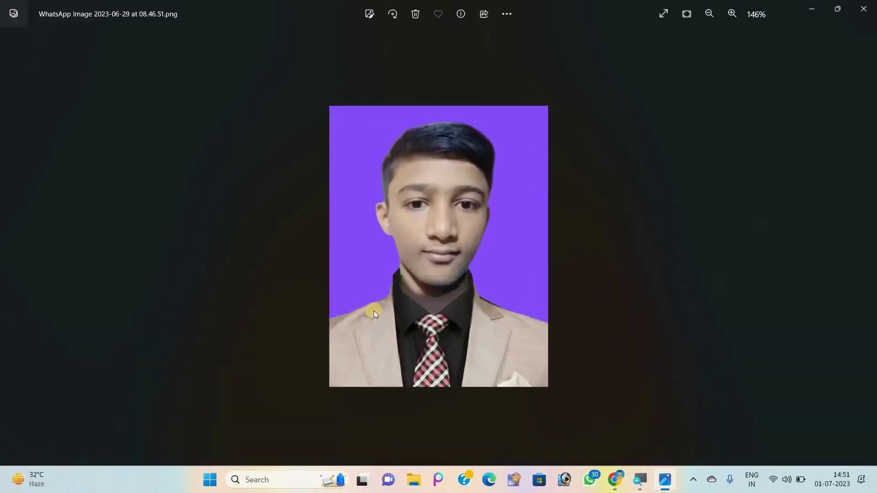
click(863, 8)
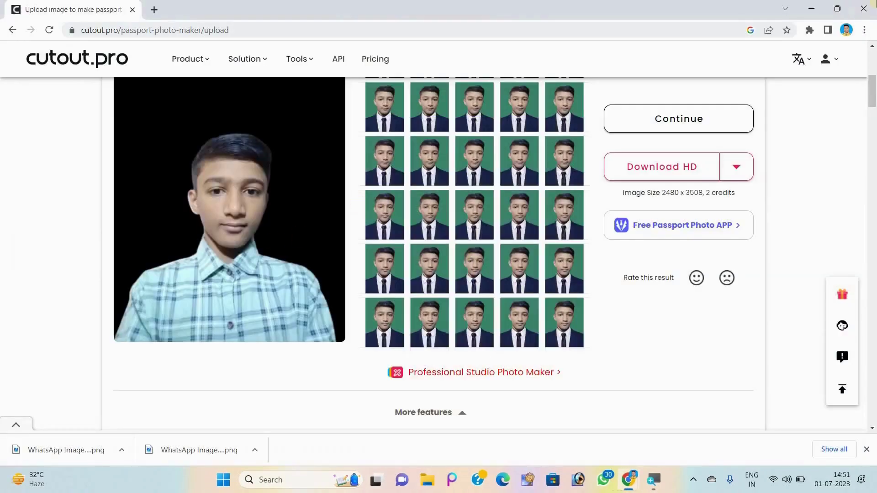
- Close the Chrome window showing Cutout.Pro, then refresh the Windows desktop
click(863, 9)
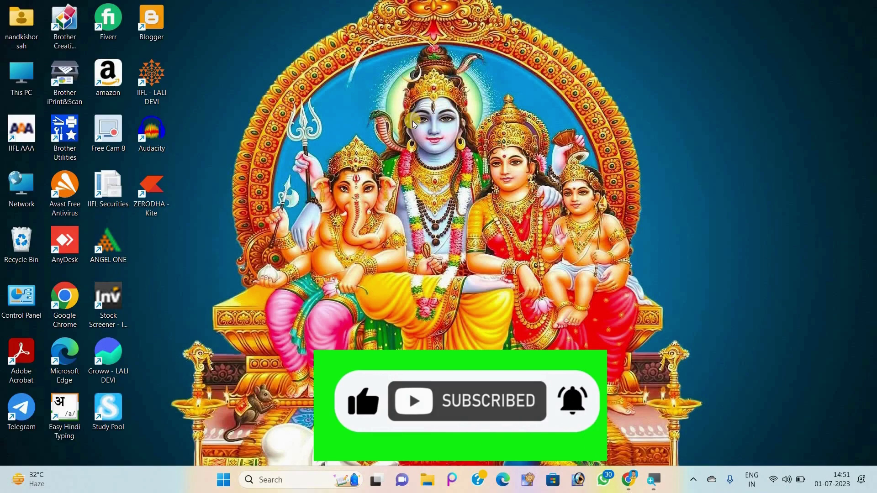
right_click(377, 81)
click(437, 133)
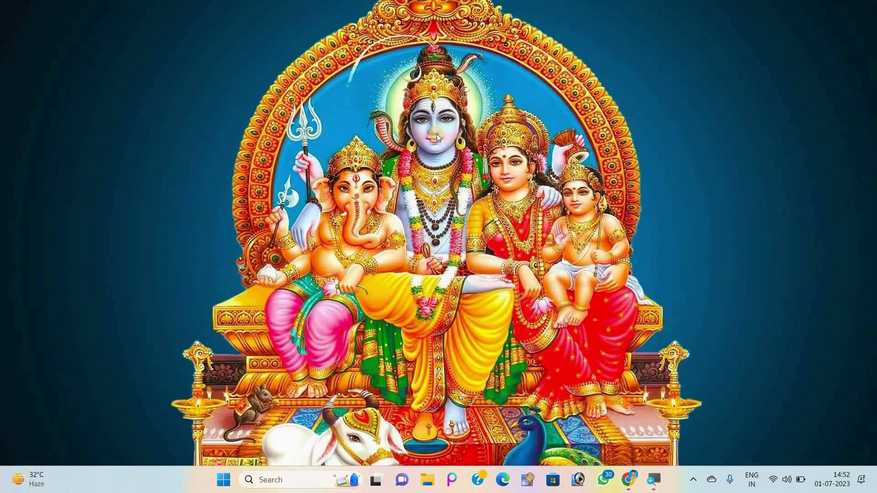